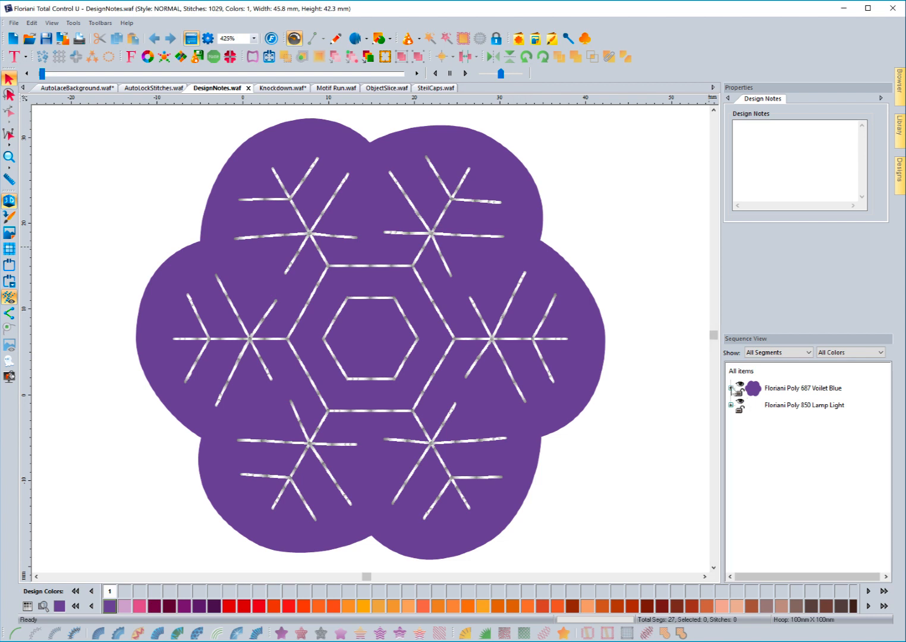
Expand the Floriani Poly 687 Voilet Blue thread in Sequence View to show its Artwork item.
{"action": "left_click", "coordinate": [731, 388]}
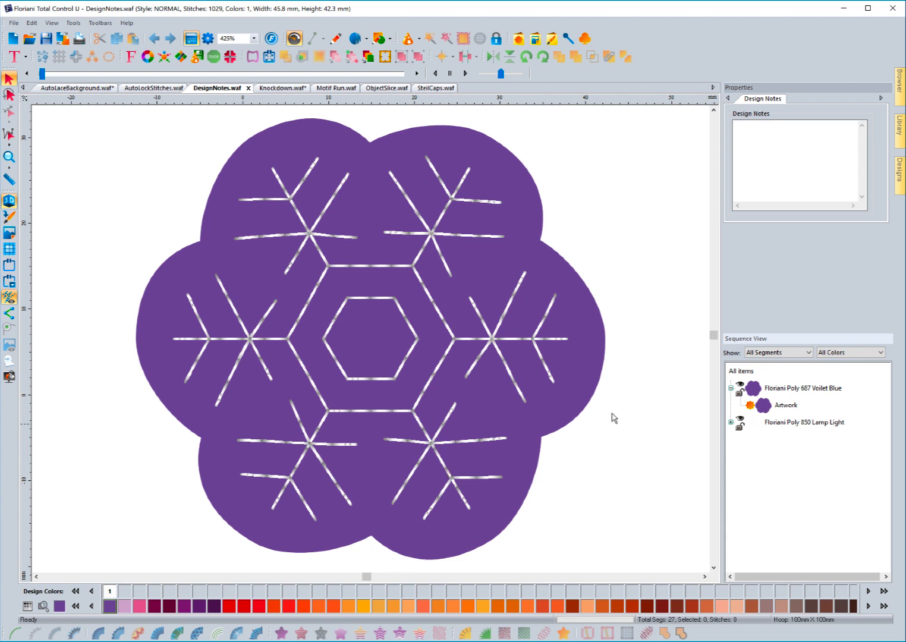
Convert the purple filled artwork shape into a satin appliqué border.
{"action": "left_click", "coordinate": [764, 407]}
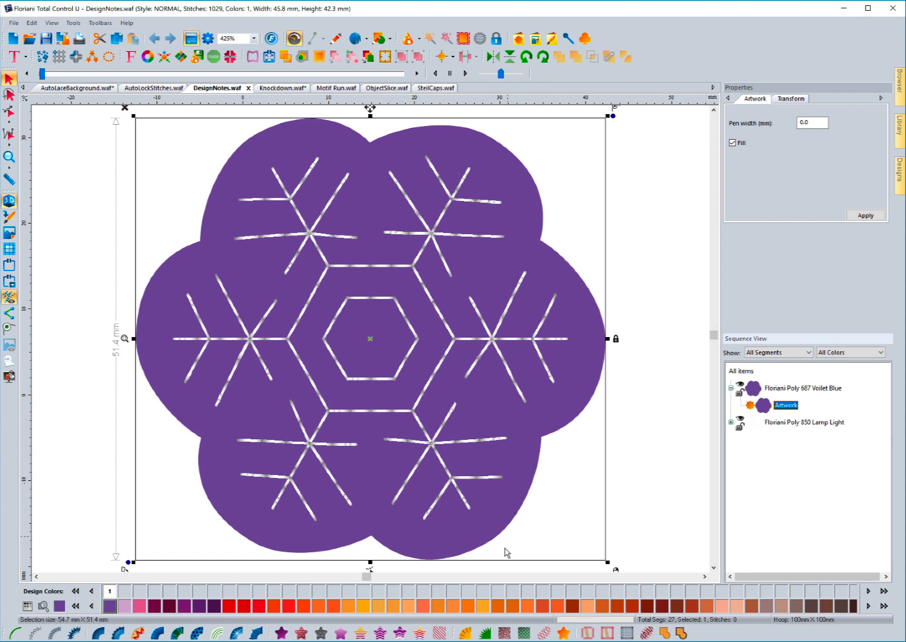
{"action": "left_click", "coordinate": [485, 635]}
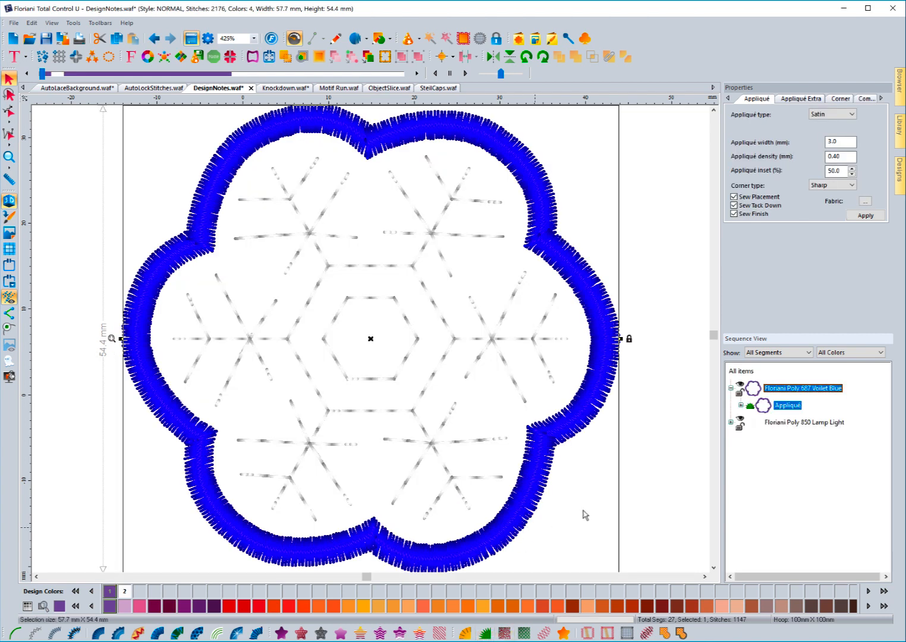
{"action": "left_click", "coordinate": [666, 445]}
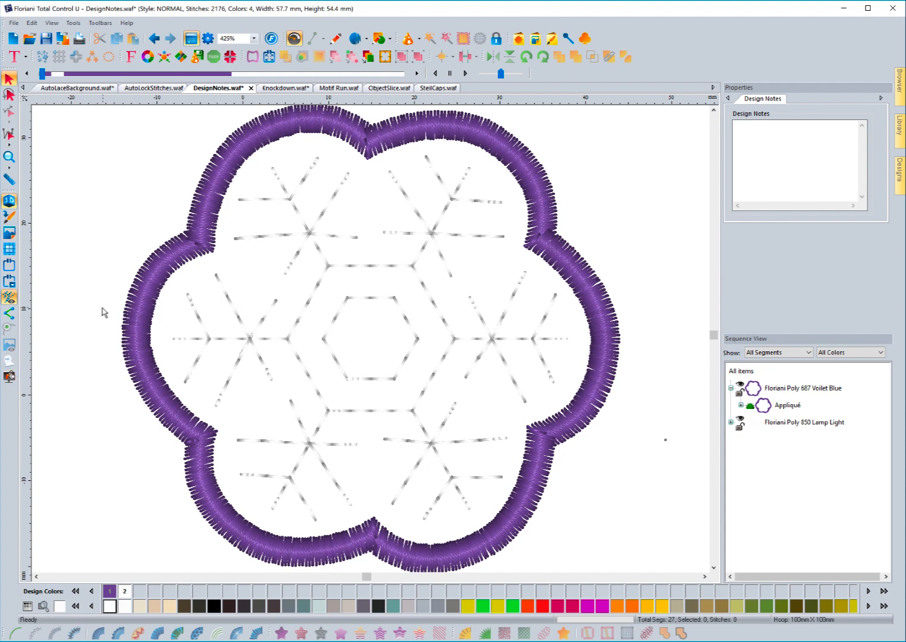
Recolour the snowflake runs to Floriani Poly 900 Black.
{"action": "left_click", "coordinate": [779, 423]}
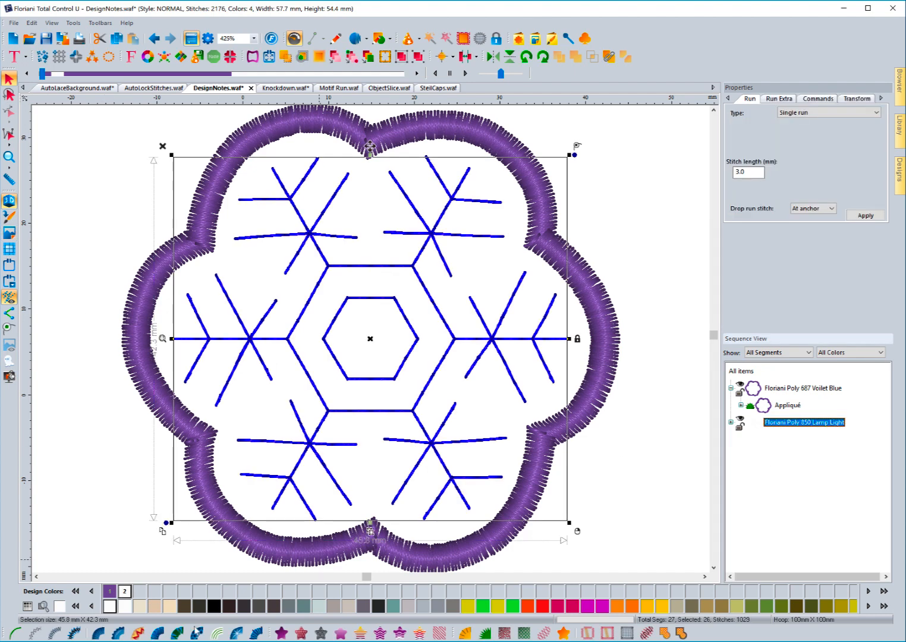
{"action": "left_click", "coordinate": [146, 608]}
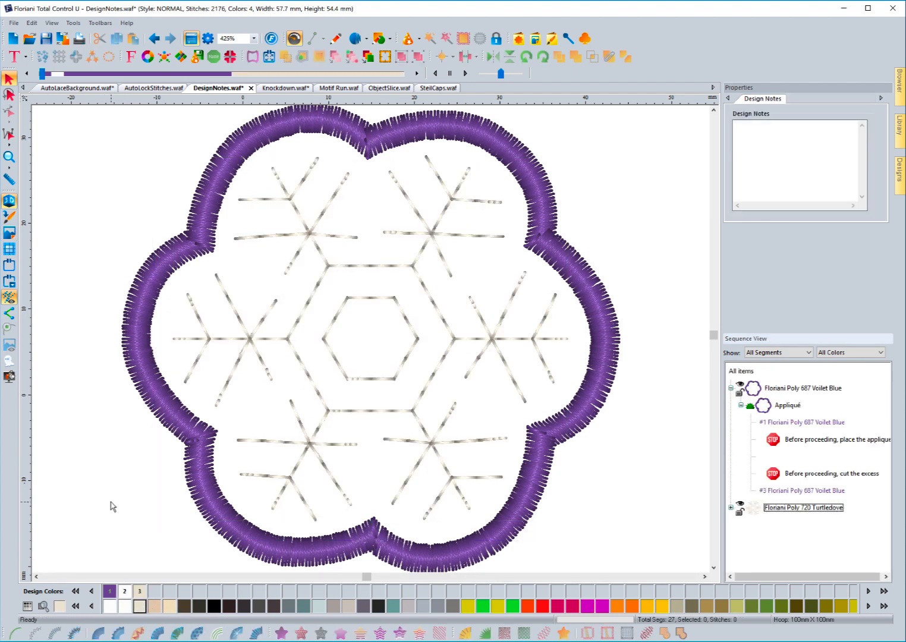
{"action": "left_click", "coordinate": [790, 508]}
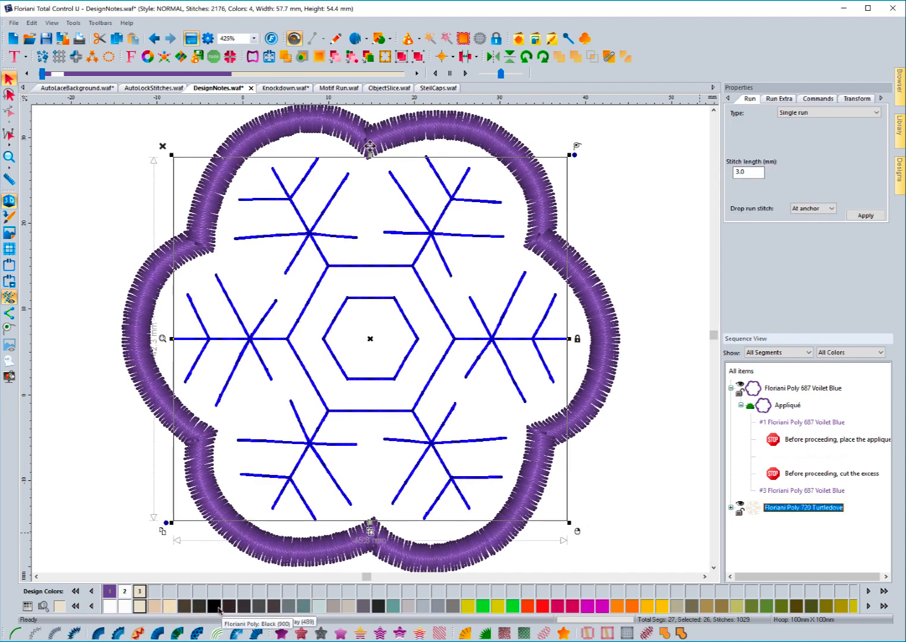
{"action": "left_click", "coordinate": [217, 607]}
Check the black snowflake, then select the #3 Floriani Poly 687 Voilet Blue row.
{"action": "left_click", "coordinate": [648, 477]}
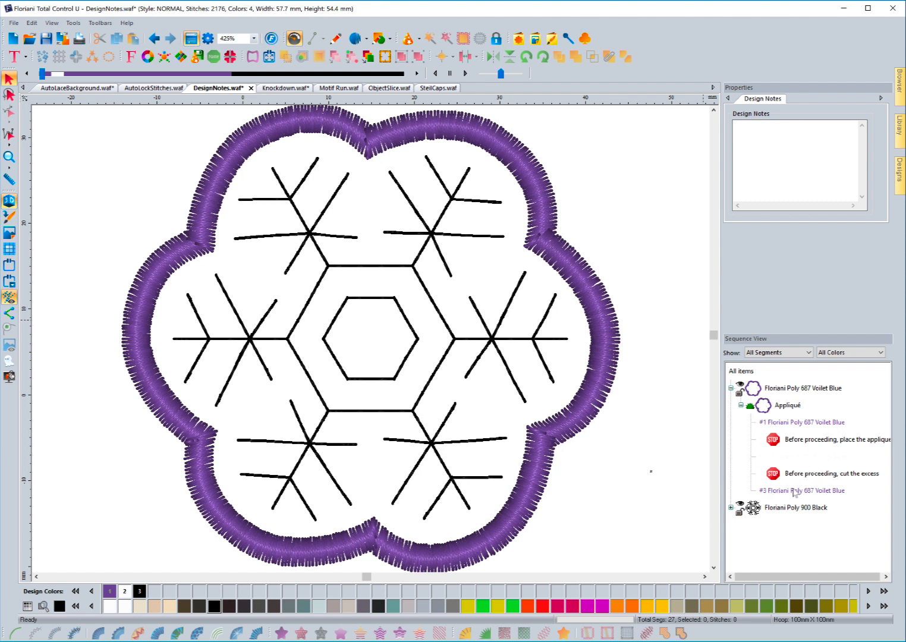
{"action": "left_click", "coordinate": [828, 494]}
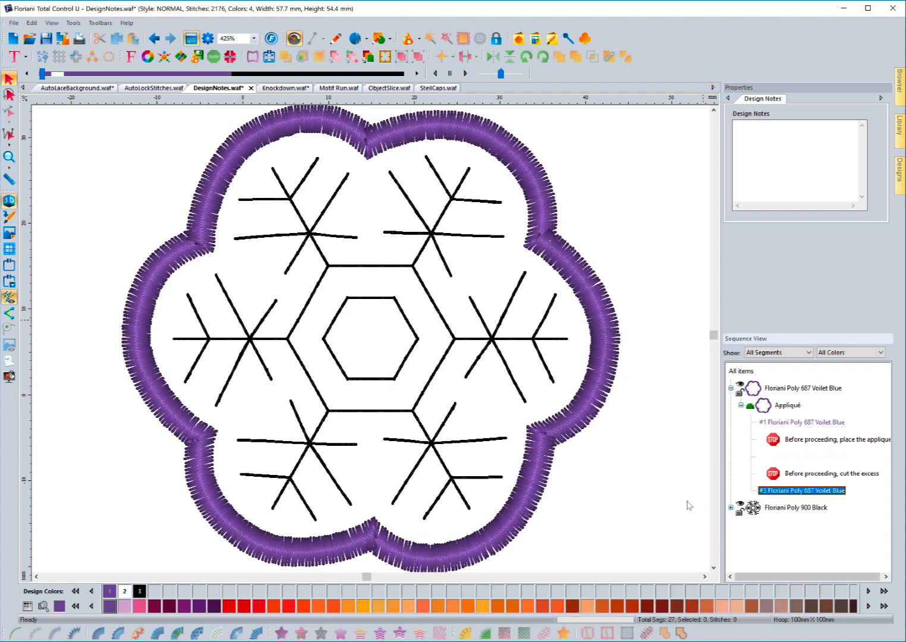
{"action": "left_click", "coordinate": [79, 40]}
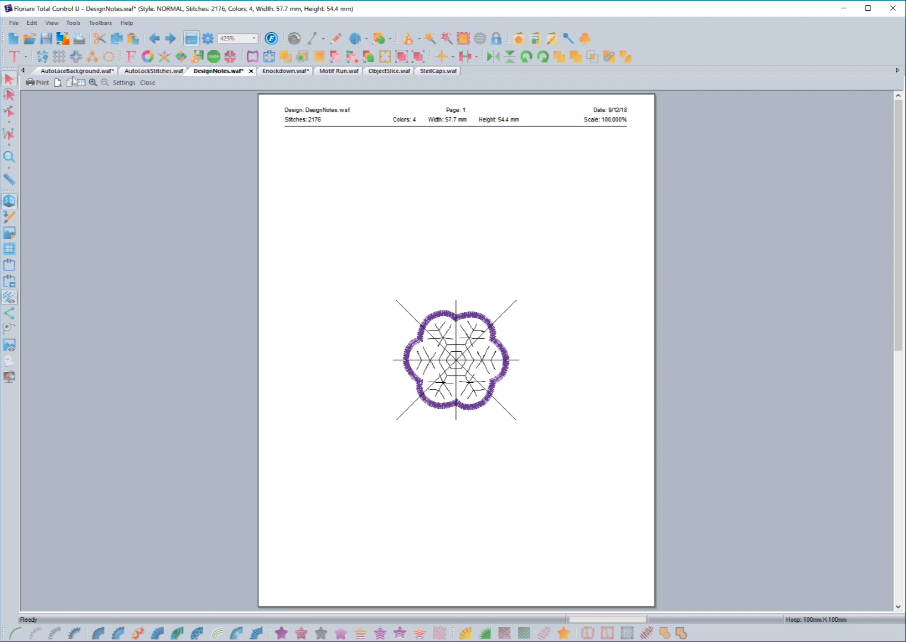
{"action": "left_click", "coordinate": [58, 83]}
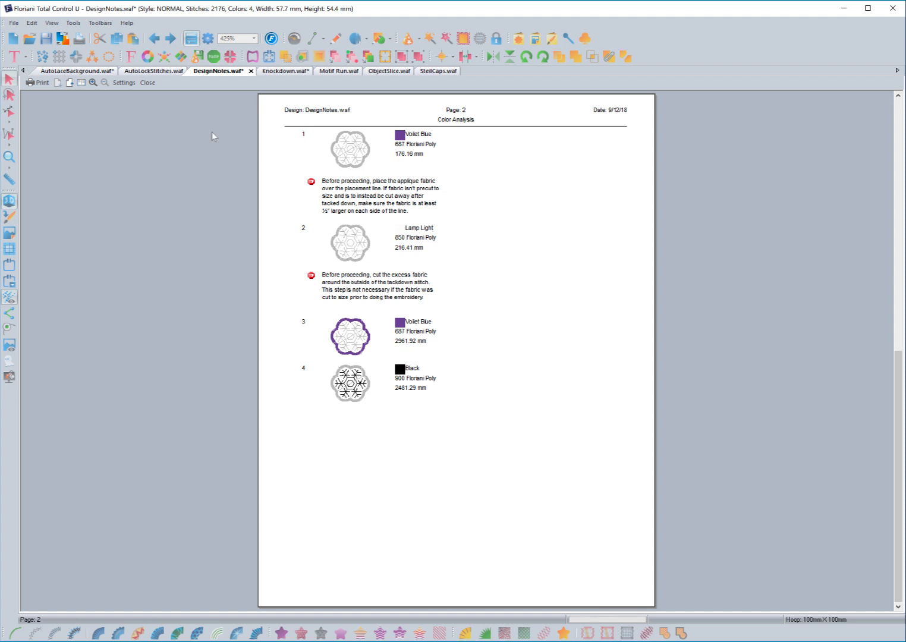
{"action": "left_click", "coordinate": [148, 83]}
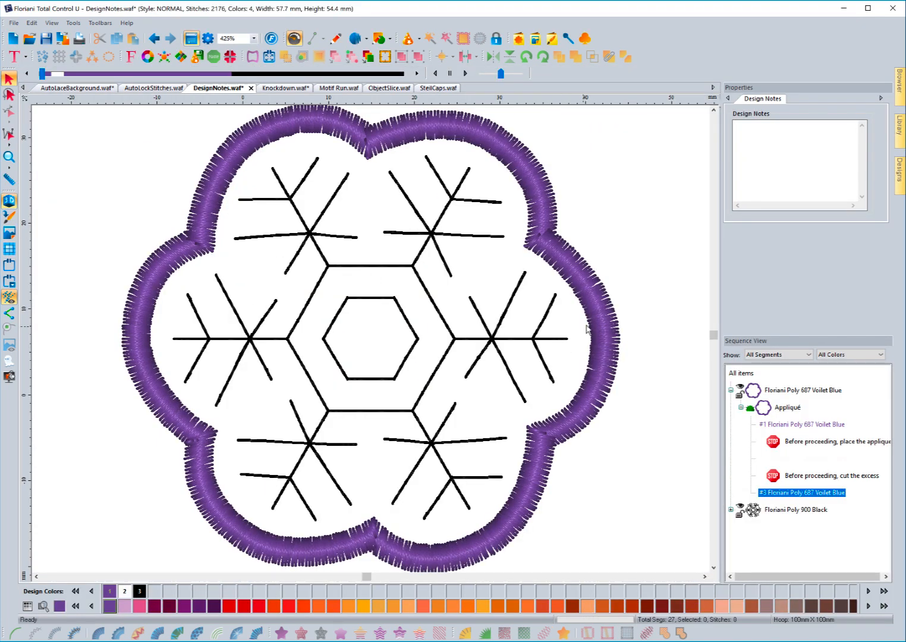
Revert the purple appliqué border to plain artwork, then make it a single run outline.
{"action": "left_click", "coordinate": [614, 318]}
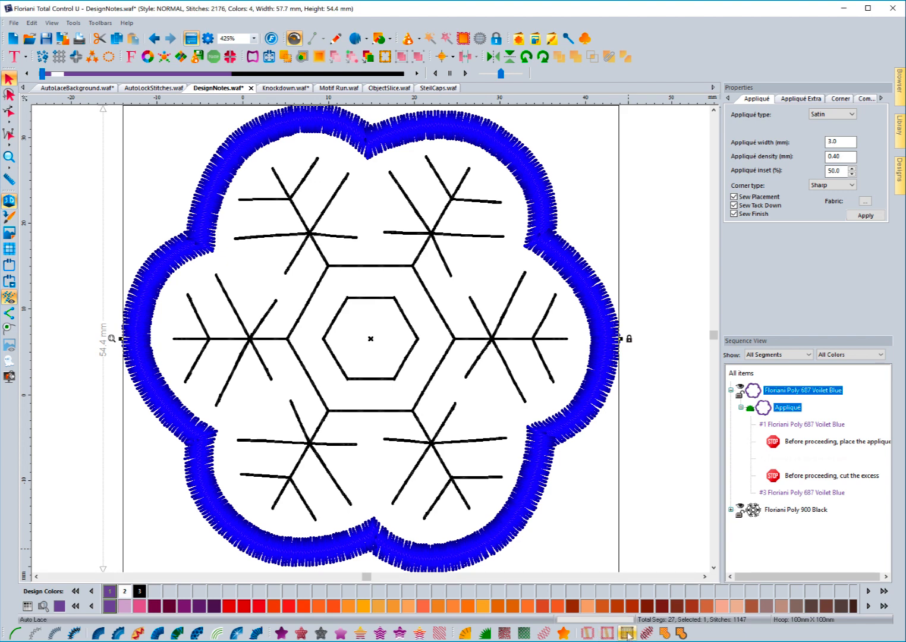
{"action": "left_click", "coordinate": [563, 633]}
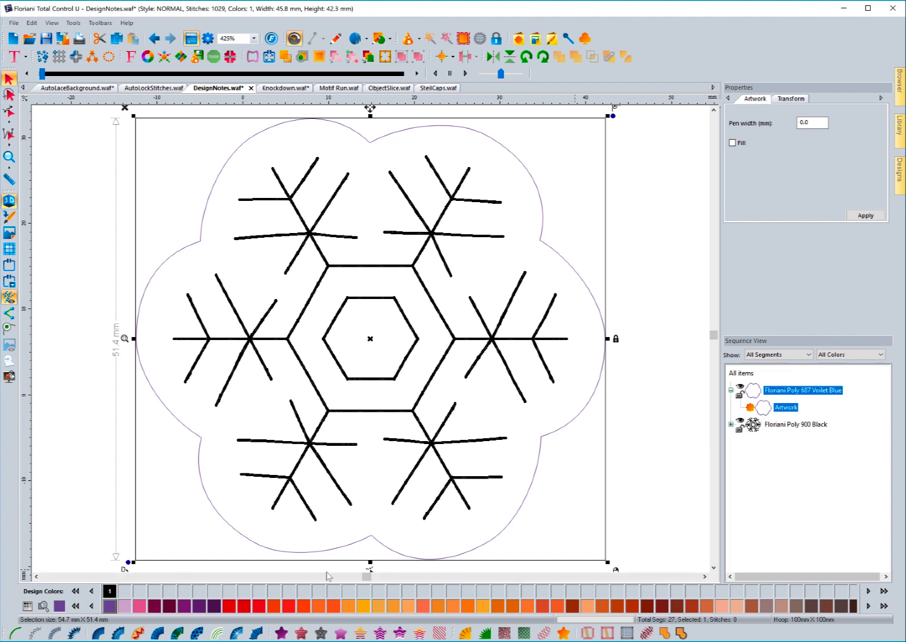
{"action": "left_click", "coordinate": [13, 633]}
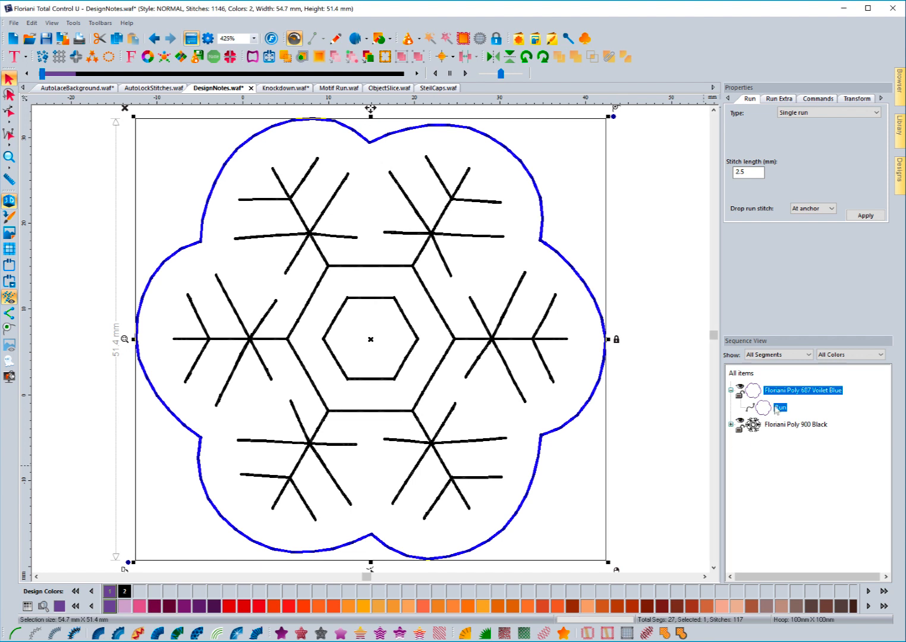
Paste two copies of the outline run and move them above the black snowflake.
{"action": "left_click", "coordinate": [114, 39]}
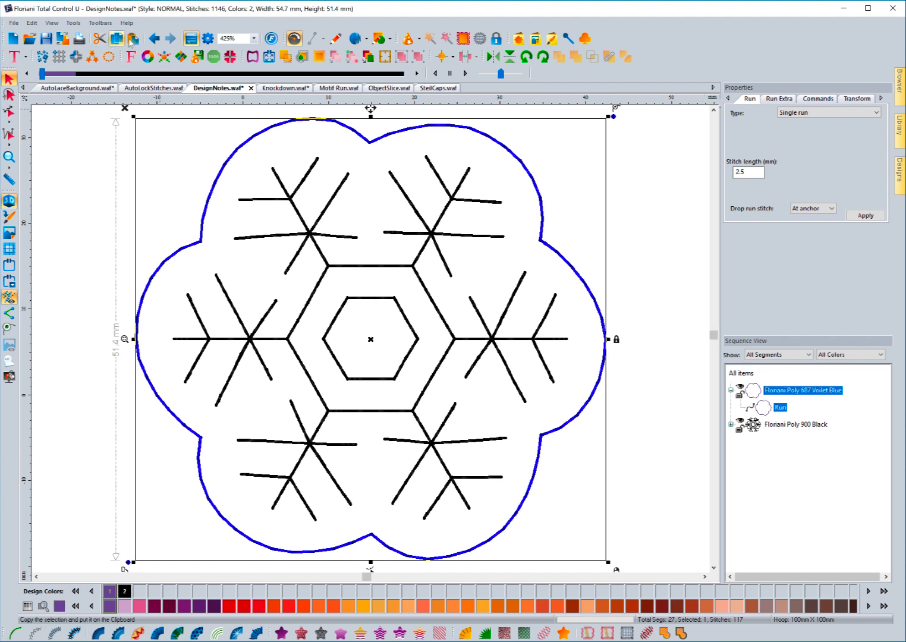
{"action": "left_click", "coordinate": [132, 39]}
{"action": "left_click_drag", "start_coordinate": [777, 459], "coordinate": [765, 416]}
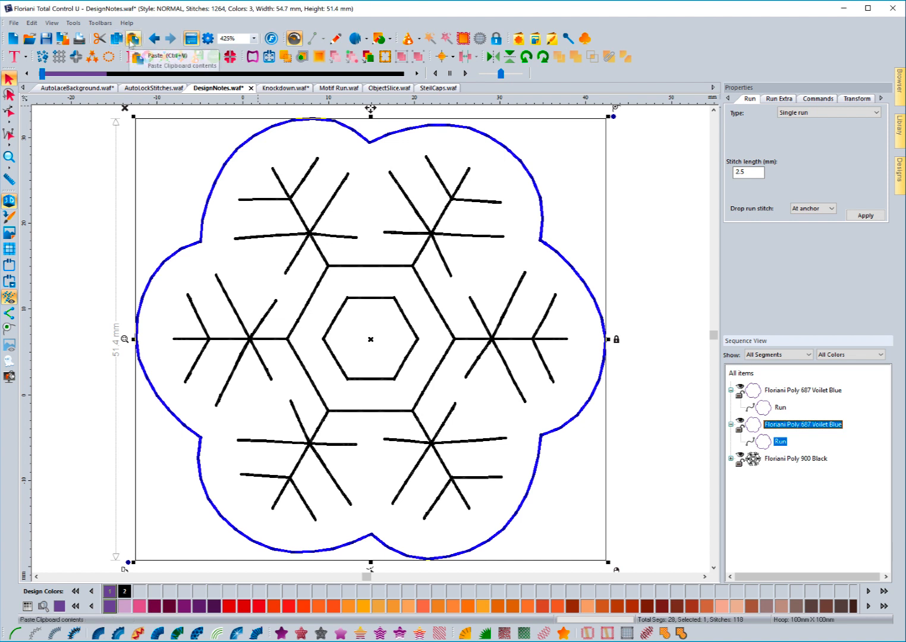
{"action": "left_click", "coordinate": [134, 39]}
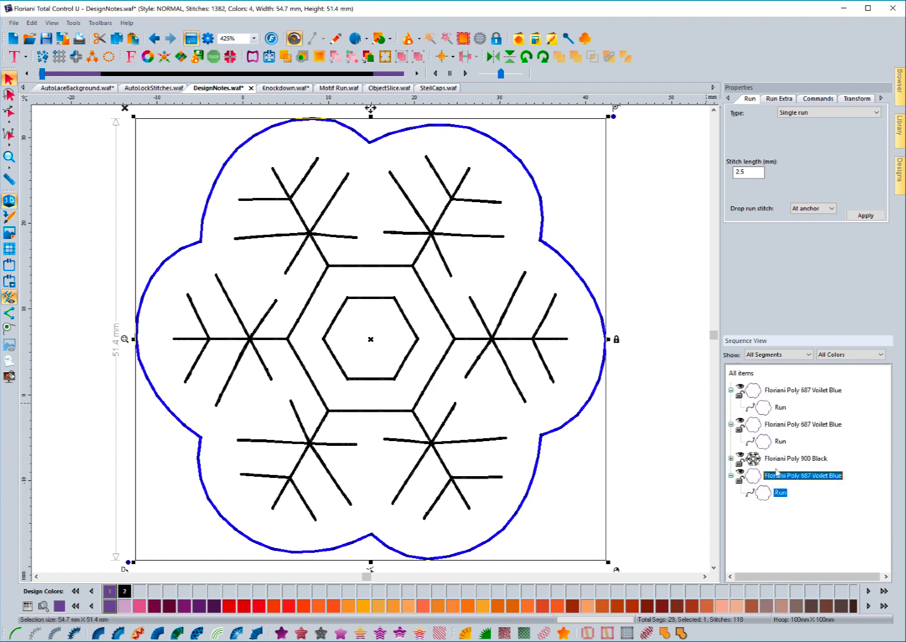
{"action": "left_click_drag", "start_coordinate": [776, 478], "coordinate": [773, 443]}
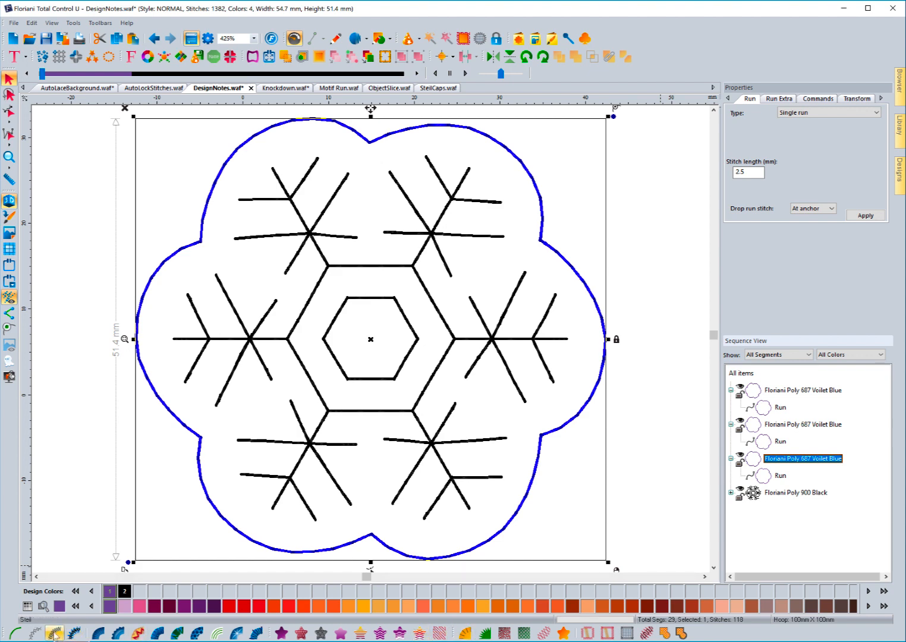
Make the third outline copy a purple steil border, then bring up the first run's options.
{"action": "left_click", "coordinate": [54, 632]}
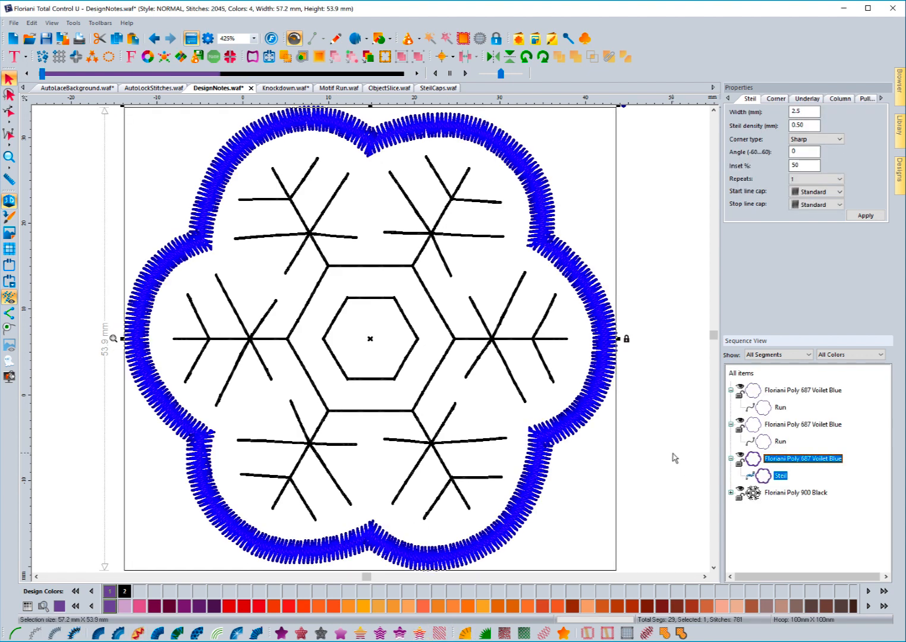
{"action": "left_click", "coordinate": [675, 458]}
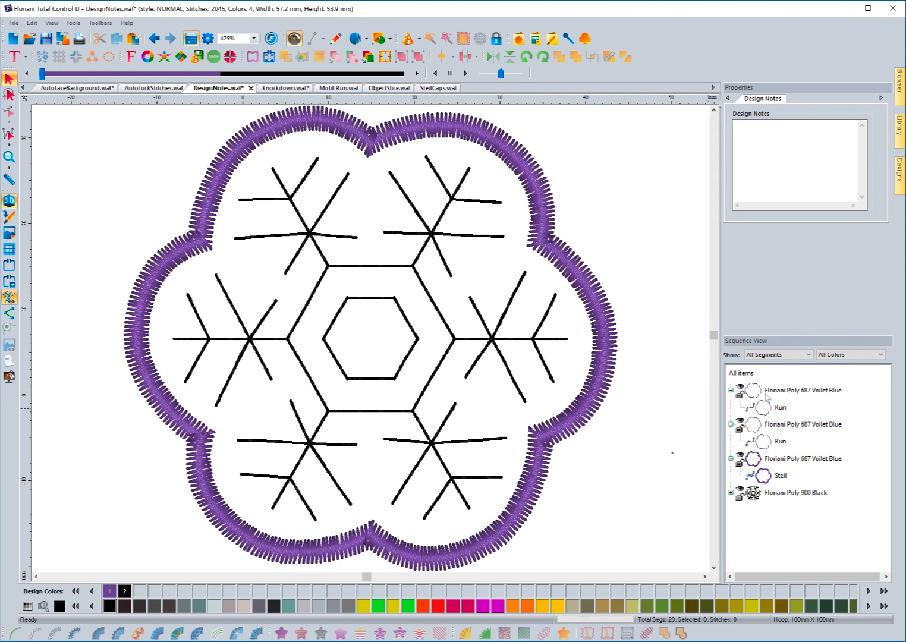
{"action": "left_click", "coordinate": [778, 408]}
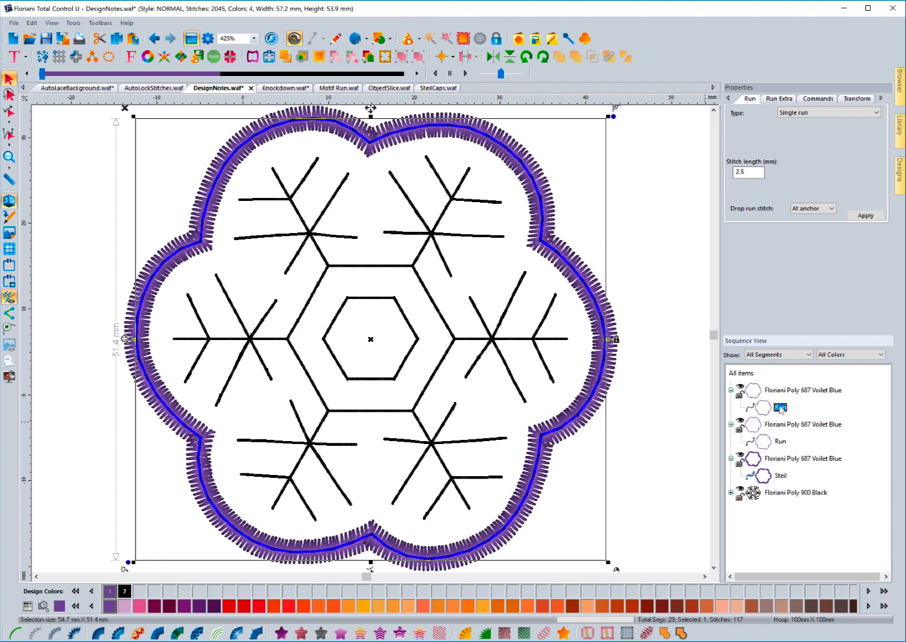
{"action": "right_click", "coordinate": [781, 408]}
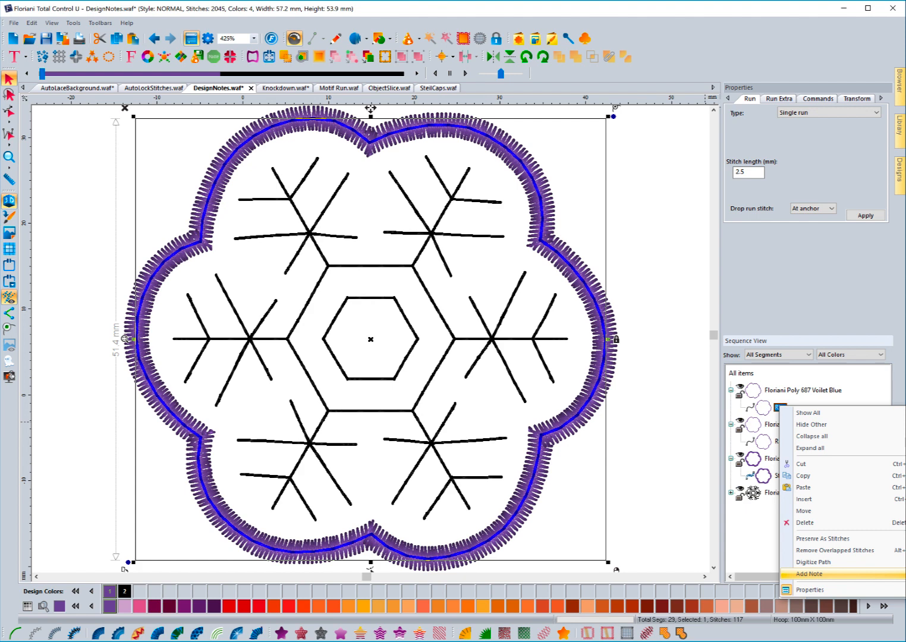
Add the note 'Before proceeding......' to the first run and save it titled 'Before Proceeding'.
{"action": "left_click", "coordinate": [832, 574]}
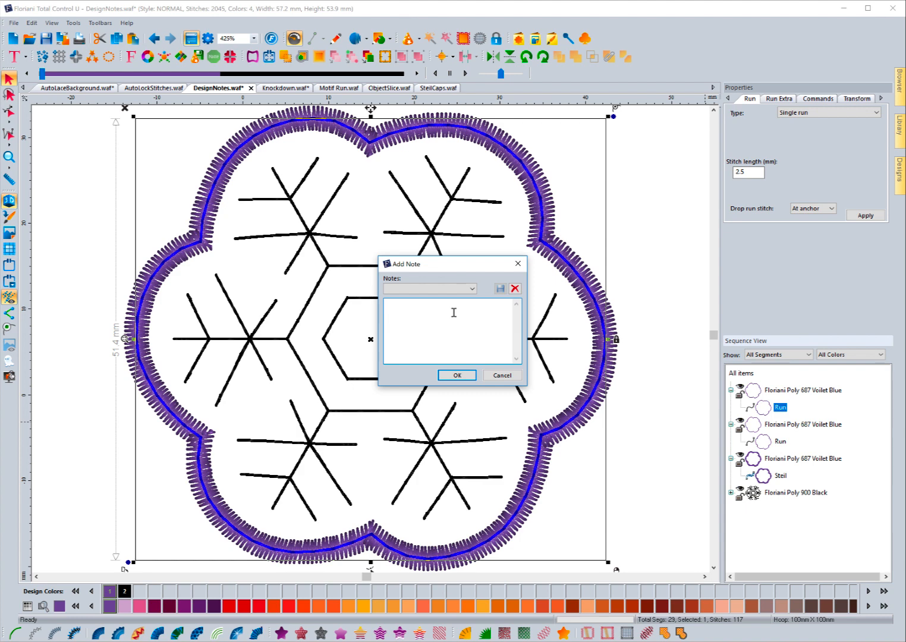
{"action": "type", "text": "Before proceeding......"}
{"action": "left_click", "coordinate": [500, 290]}
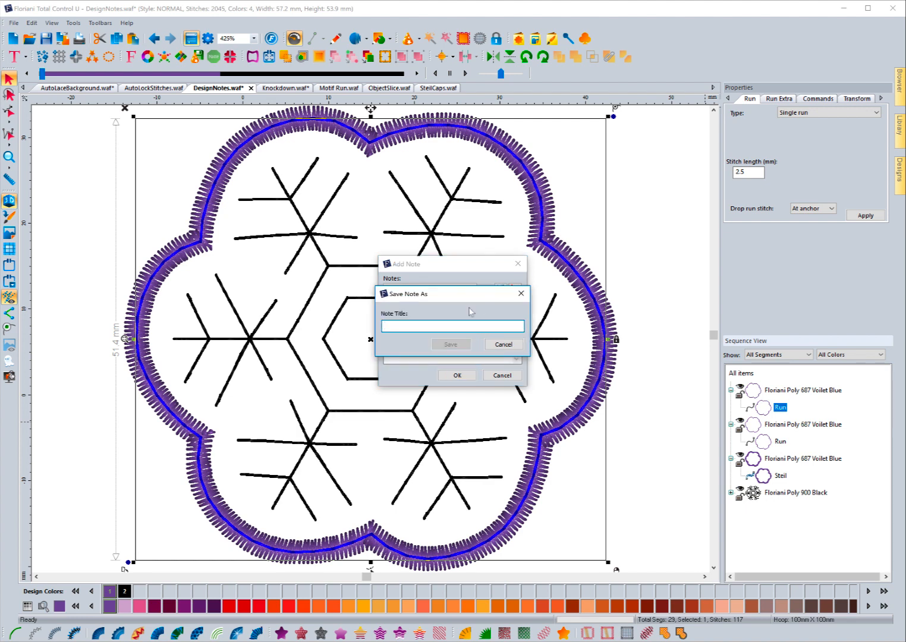
{"action": "type", "text": "Before"}
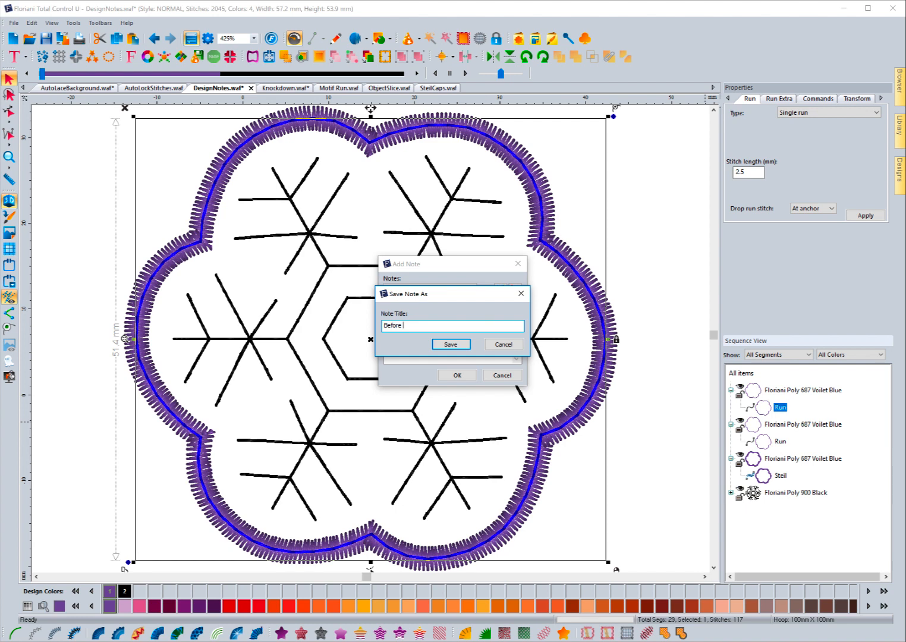
{"action": "type", "text": " Pre"}
{"action": "type", "text": "ceeding"}
{"action": "type", "text": "..."}
{"action": "key", "text": "BackSpace"}
{"action": "key", "text": "BackSpace"}
{"action": "key", "text": "BackSpace"}
{"action": "left_click", "coordinate": [450, 344]}
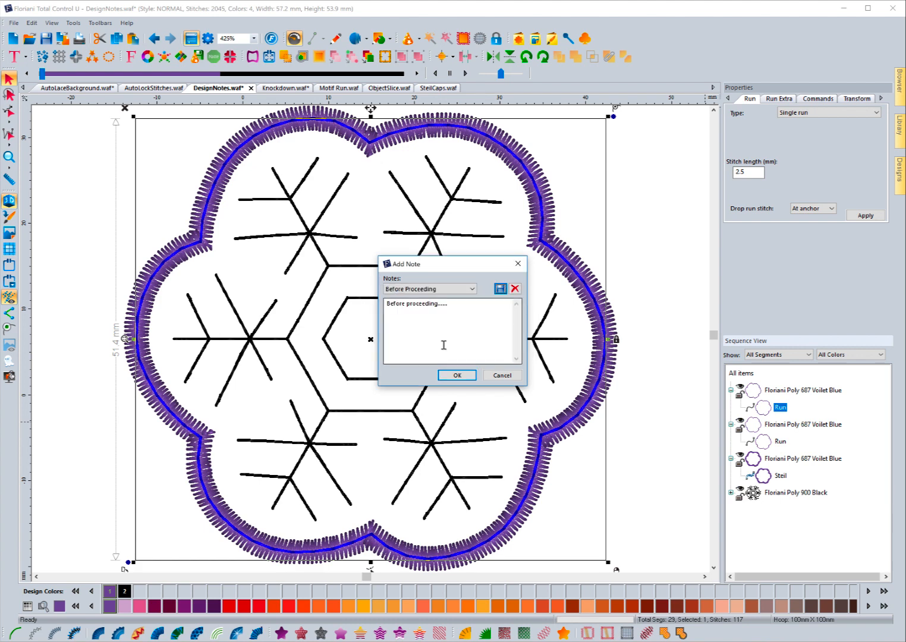
Insert the Before proceeding note after the first run and open the print preview.
{"action": "left_click", "coordinate": [456, 375]}
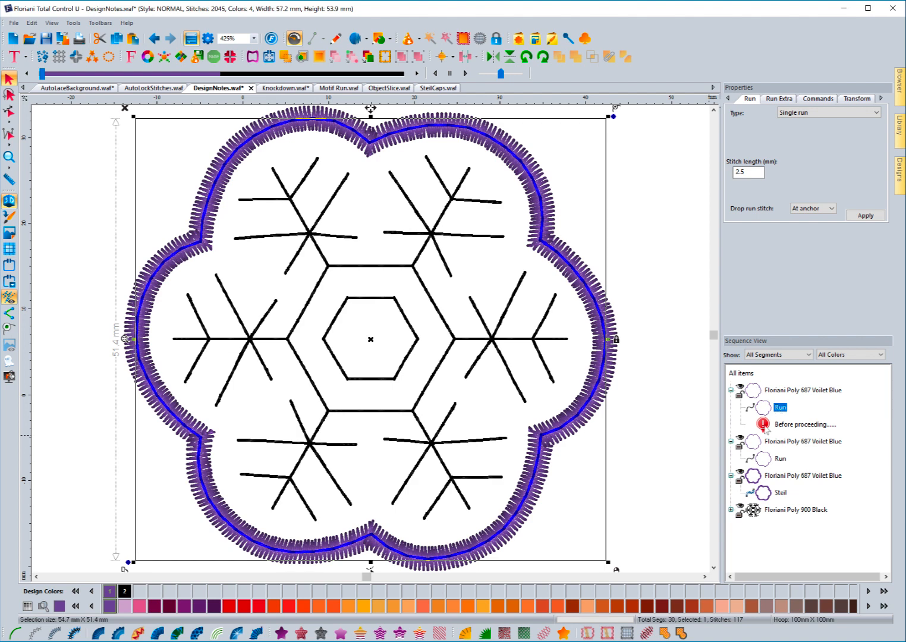
{"action": "left_click", "coordinate": [793, 426]}
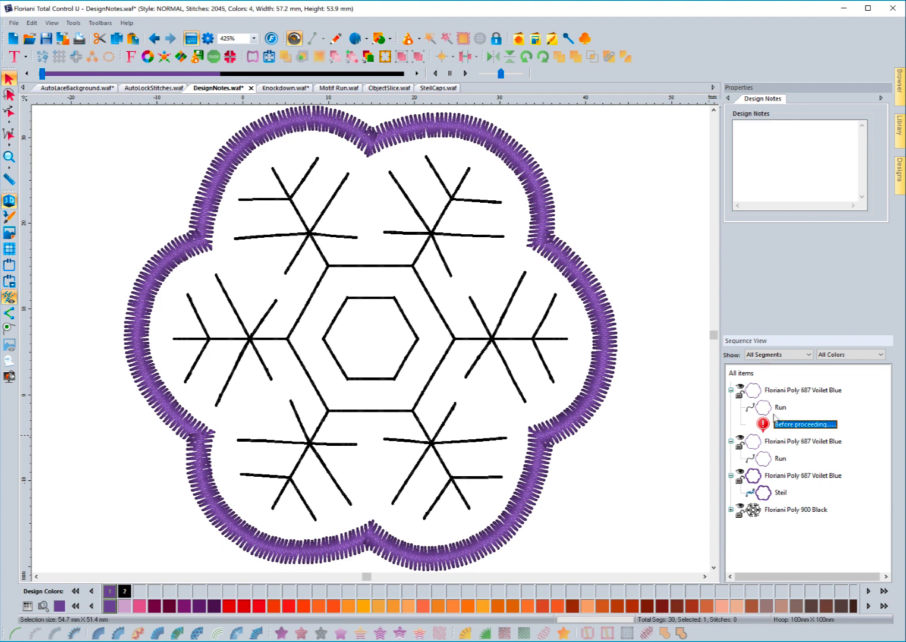
{"action": "left_click", "coordinate": [79, 39]}
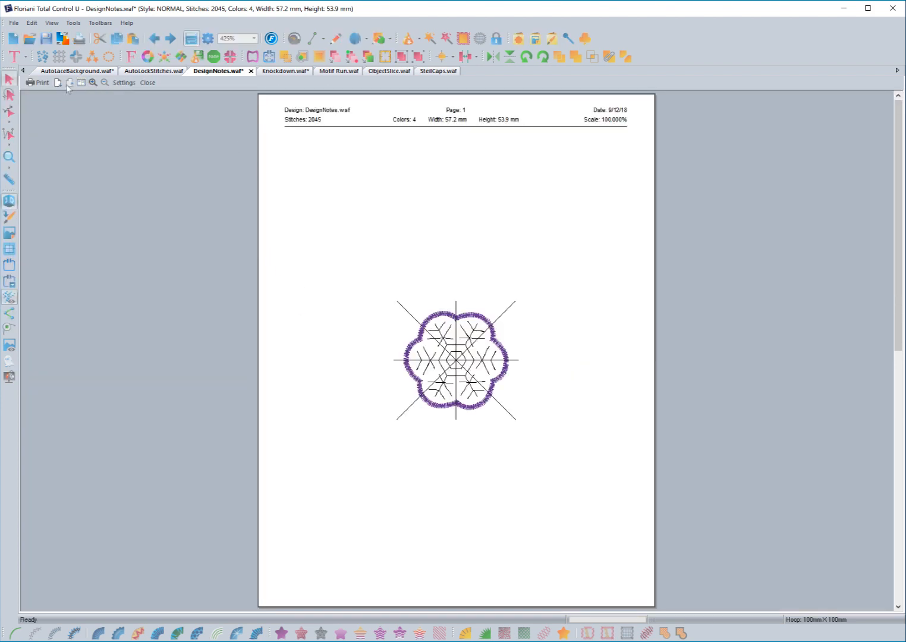
Confirm the Color Analysis page lists the note under step 1, then close the preview.
{"action": "left_click", "coordinate": [58, 83]}
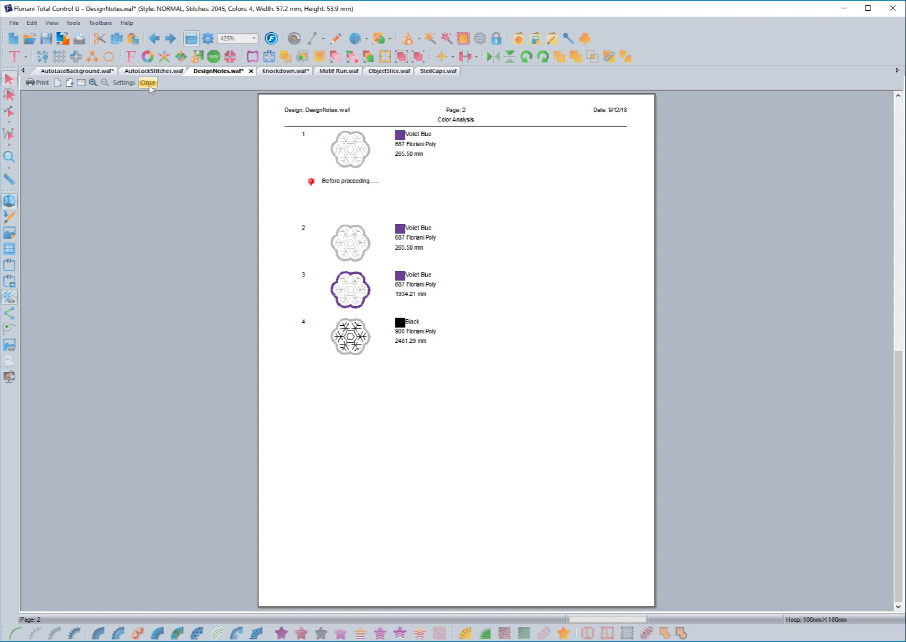
{"action": "left_click", "coordinate": [147, 82]}
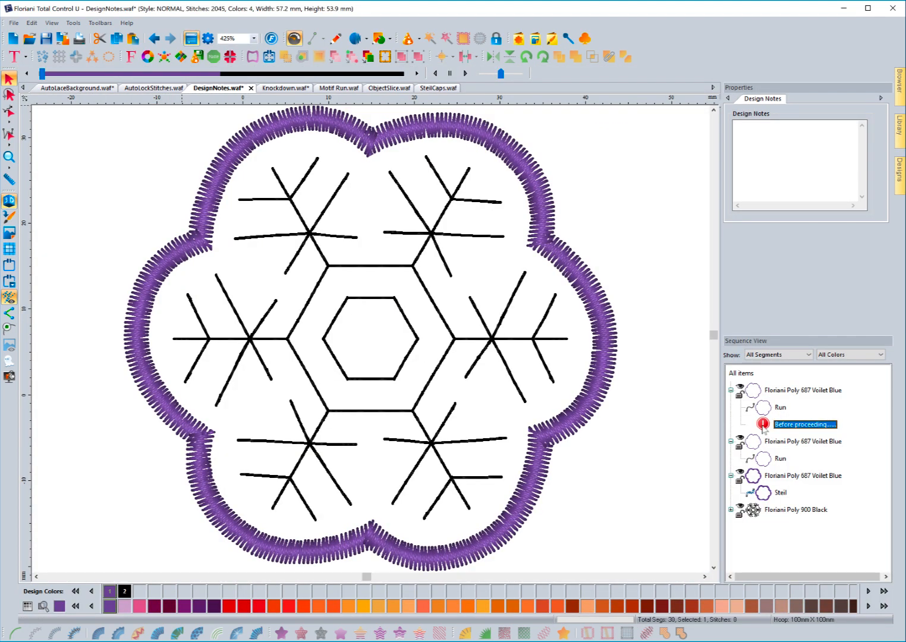
Delete the Before proceeding note from the sequence.
{"action": "right_click", "coordinate": [764, 428]}
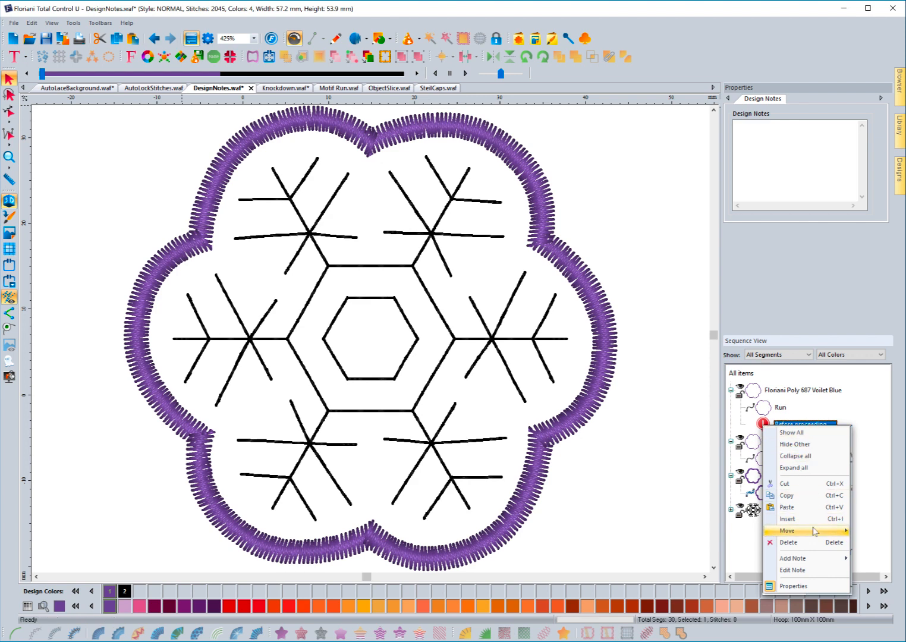
{"action": "mouse_move", "coordinate": [814, 533]}
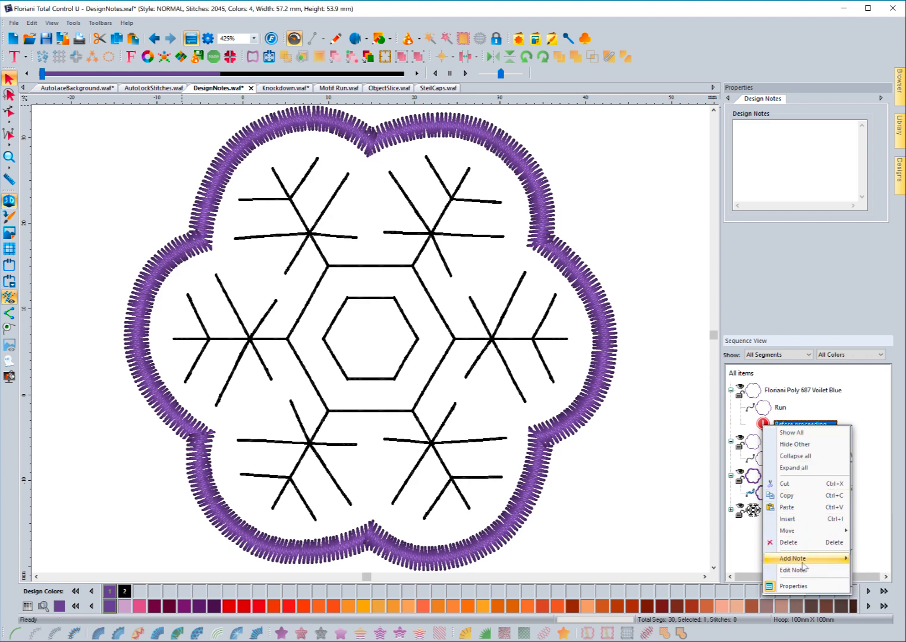
{"action": "mouse_move", "coordinate": [802, 563]}
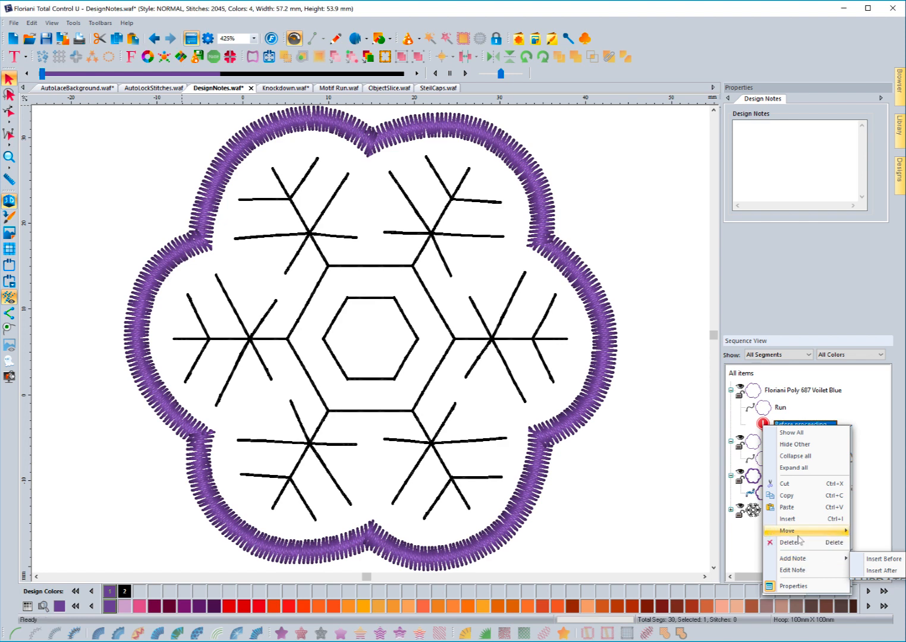
{"action": "left_click", "coordinate": [788, 542]}
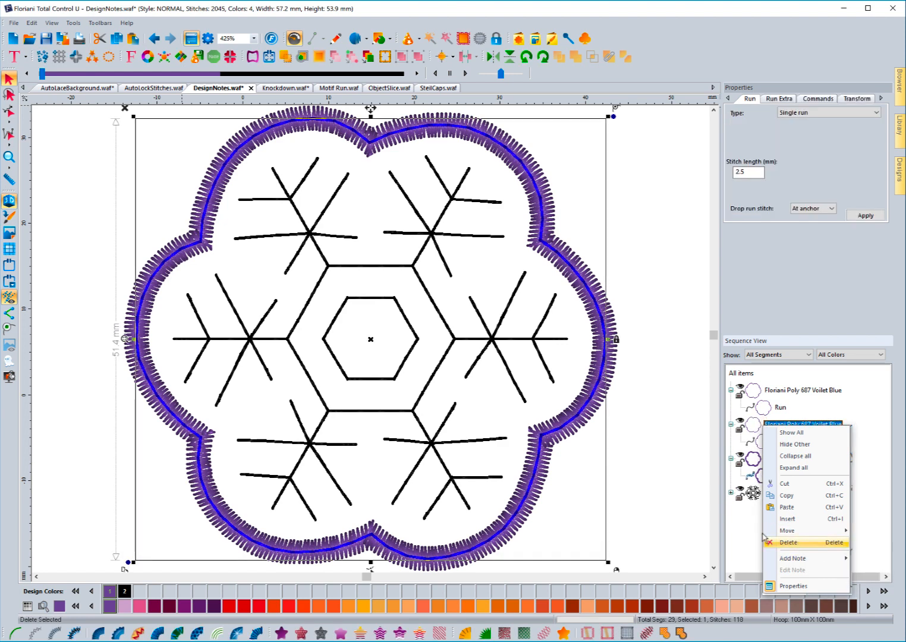
Start a new note inserted after the first Run.
{"action": "left_click", "coordinate": [768, 409]}
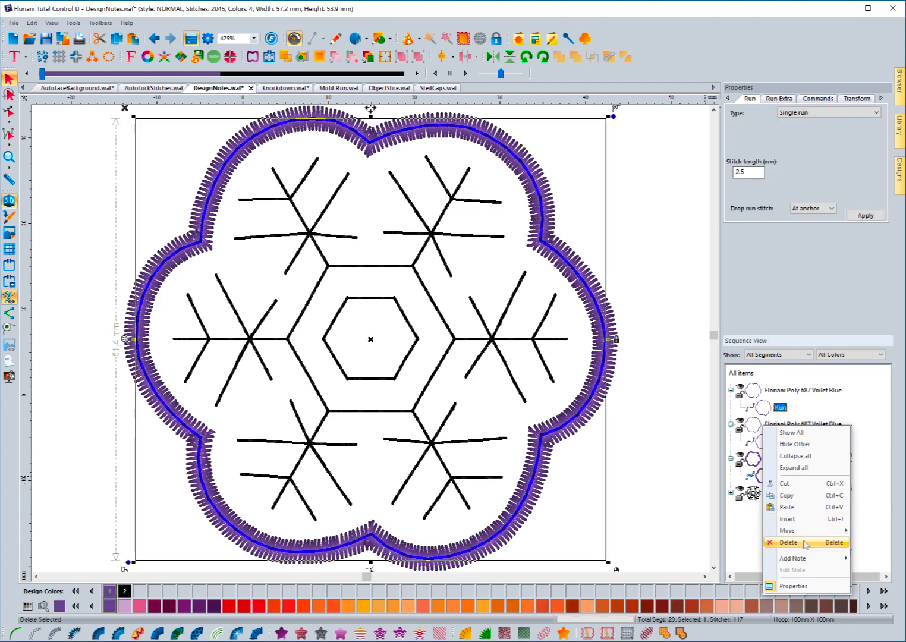
{"action": "mouse_move", "coordinate": [801, 558]}
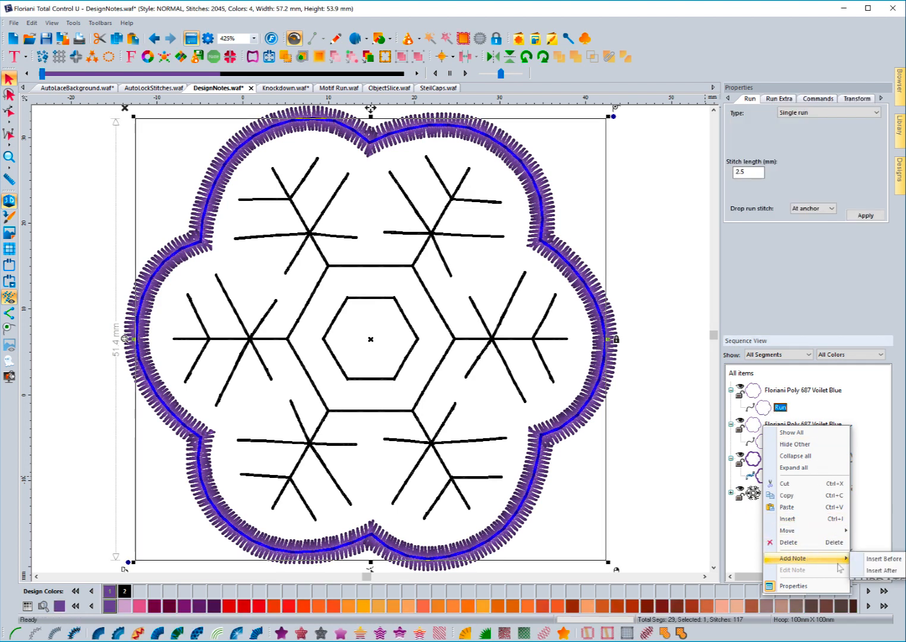
{"action": "left_click", "coordinate": [875, 572]}
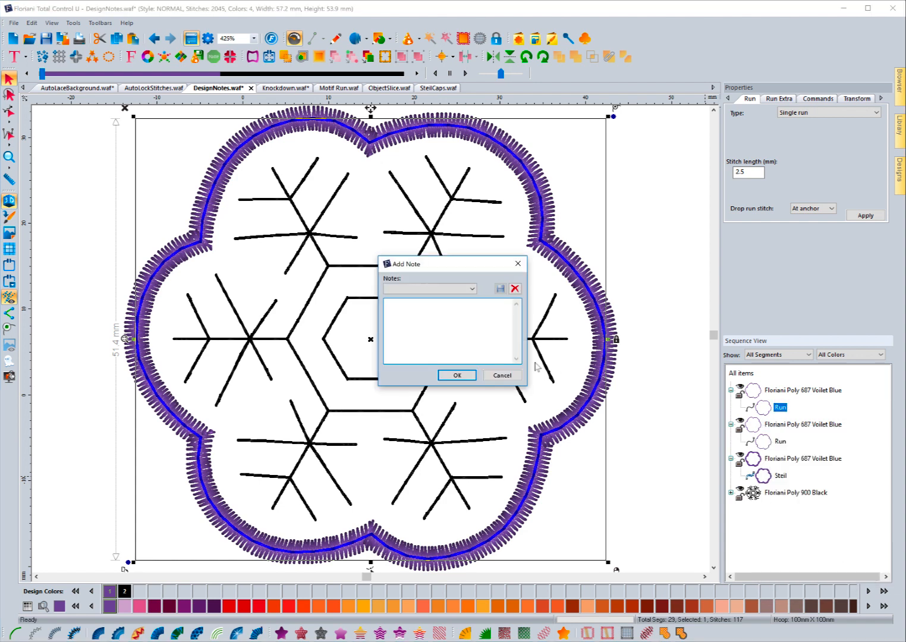
Add the saved TEST01 note 'STOP. Before proceeding...' after the first Run, then select it in Sequence View.
{"action": "left_click", "coordinate": [472, 288]}
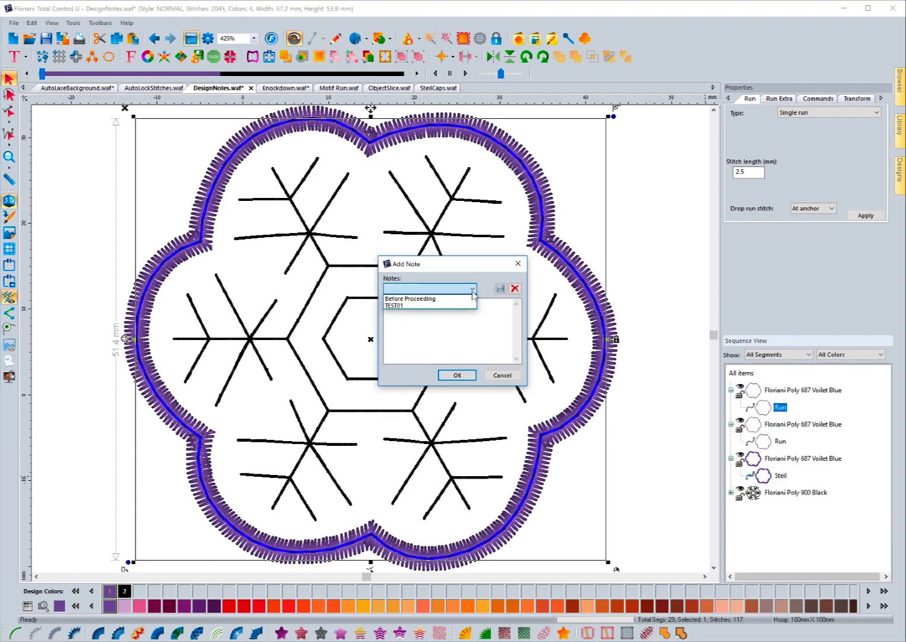
{"action": "left_click", "coordinate": [416, 306]}
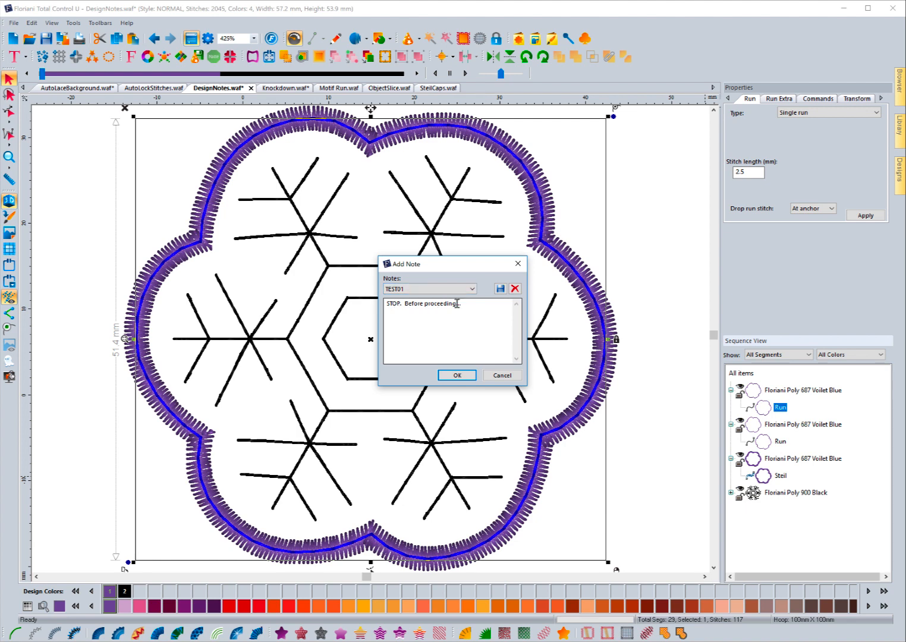
{"action": "left_click", "coordinate": [457, 376]}
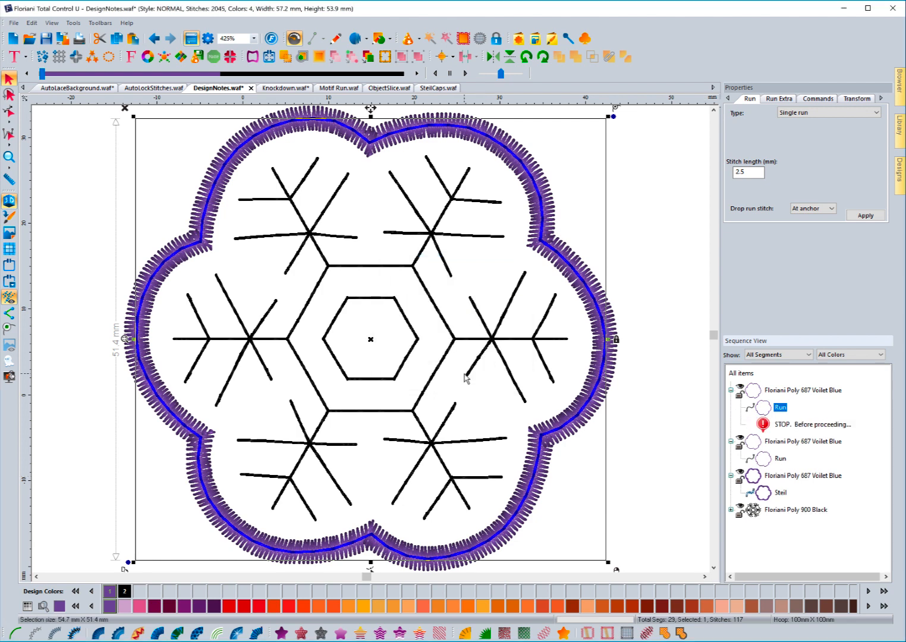
{"action": "left_click", "coordinate": [788, 426]}
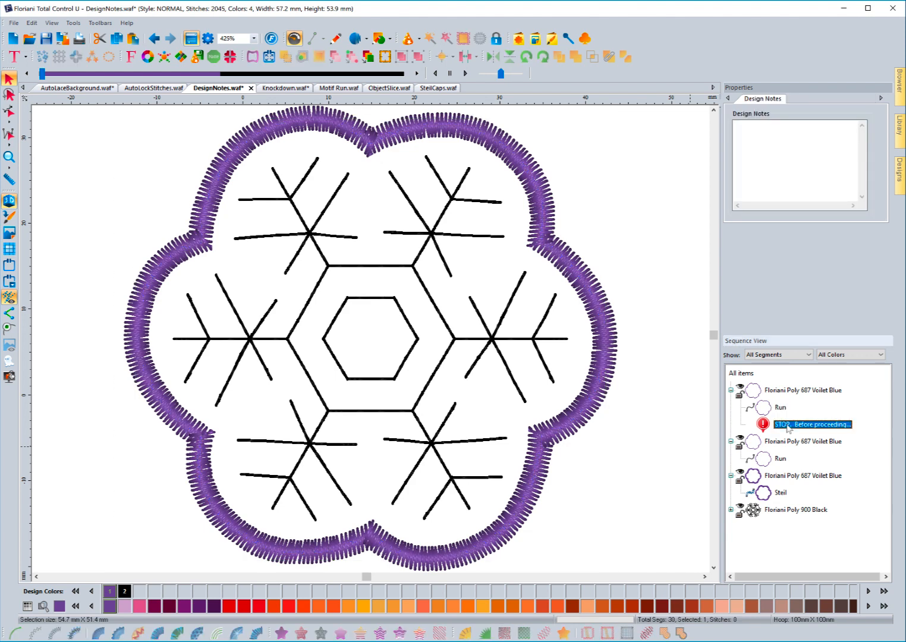
{"action": "right_click", "coordinate": [787, 427]}
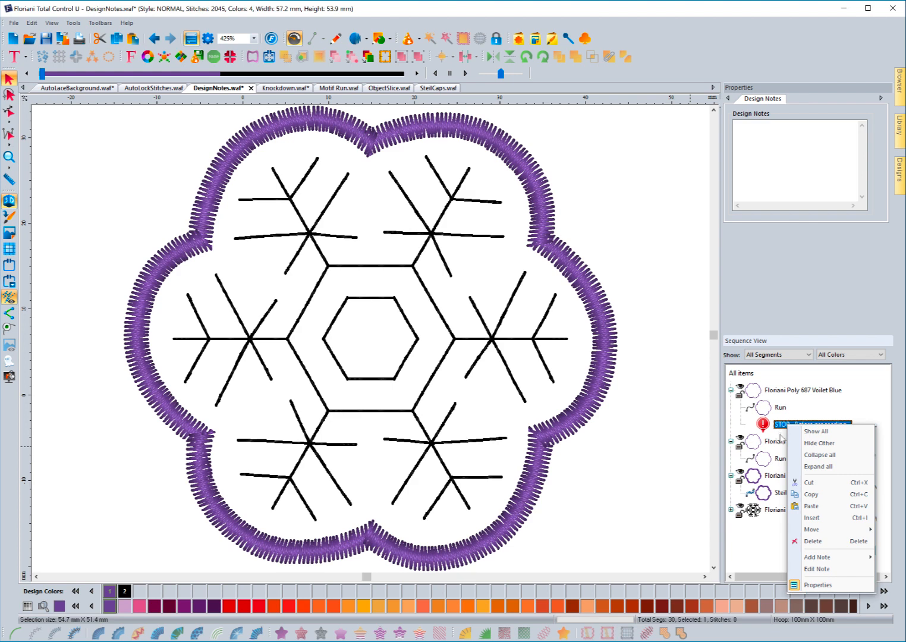
{"action": "left_click", "coordinate": [681, 438]}
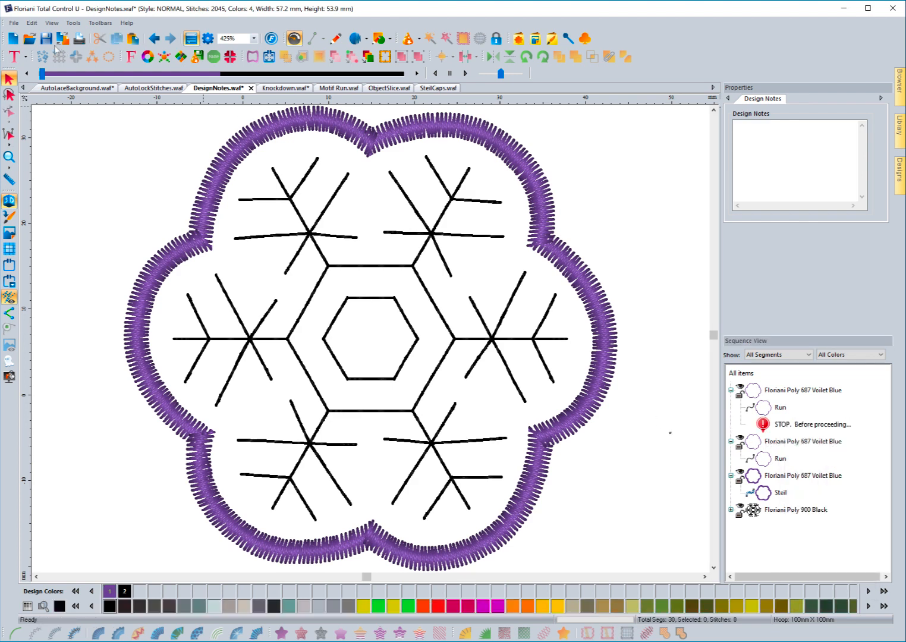